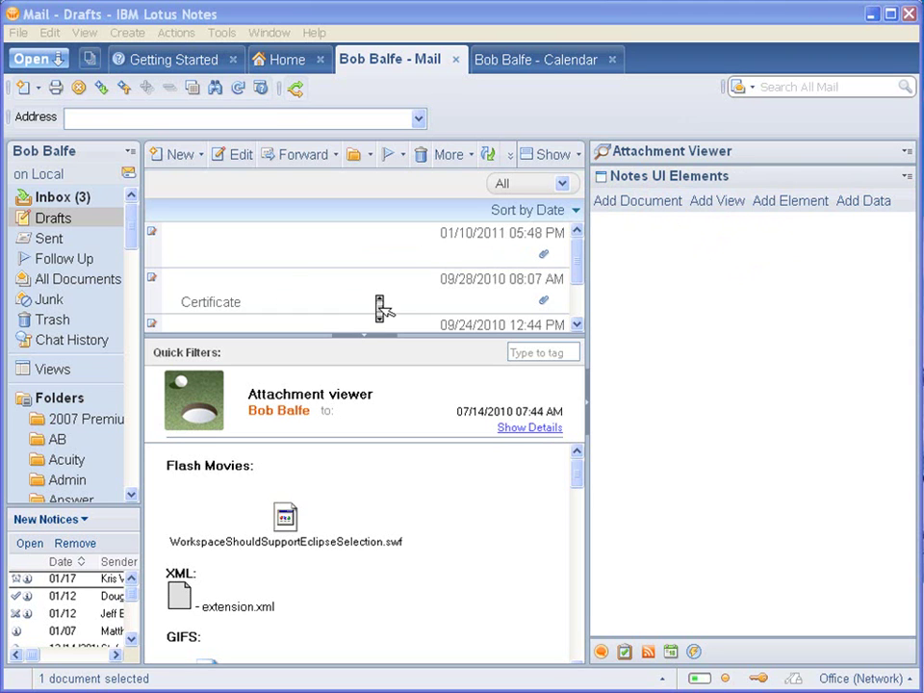
Select the "Attachment viewer" draft and add the current mail view to the Notes UI Elements tree.
scroll(372, 301, "down", 2)
left_click(269, 301)
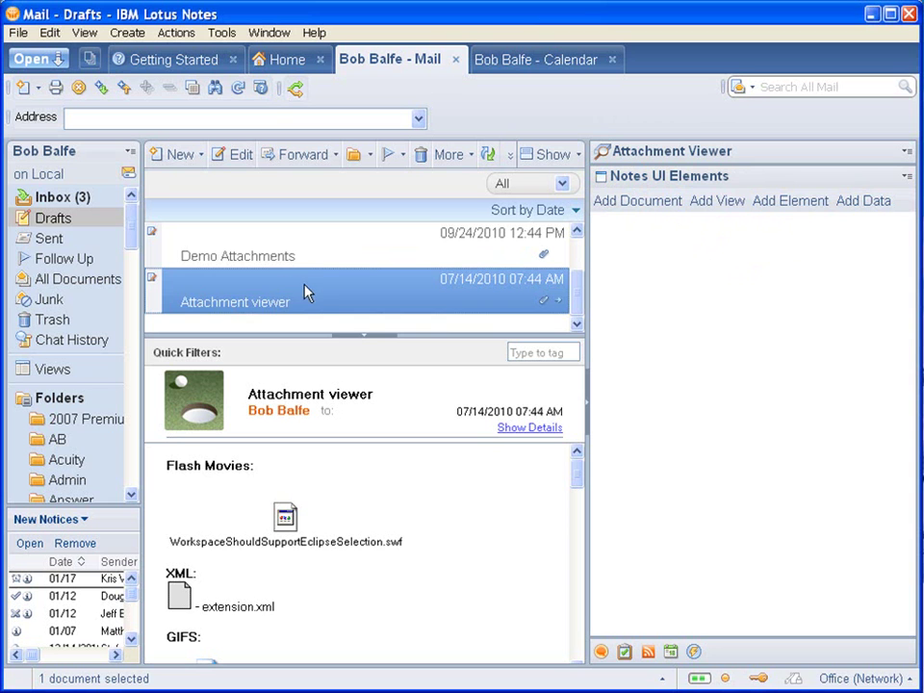
left_click(731, 202)
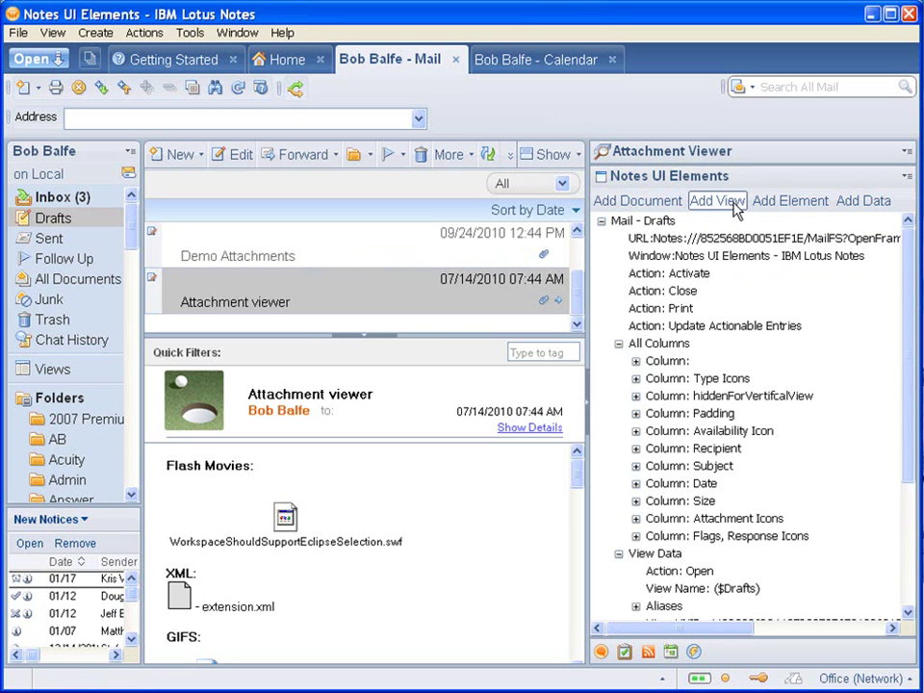
Examine the Mail - Drafts element's URL, column entries and view data, including its Open URL and Database Data.
left_click(664, 240)
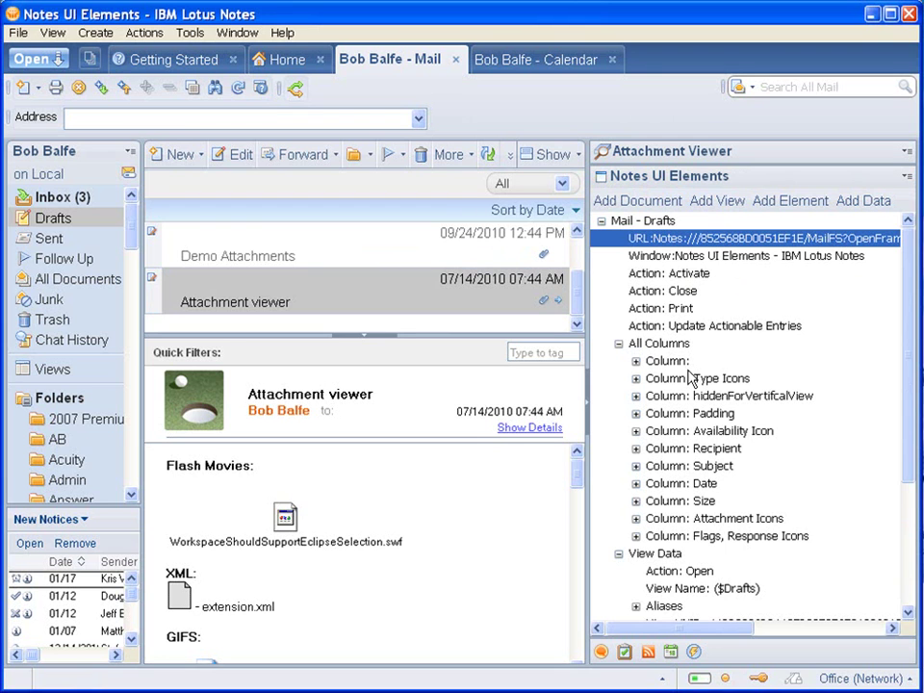
left_click(635, 360)
left_click(635, 361)
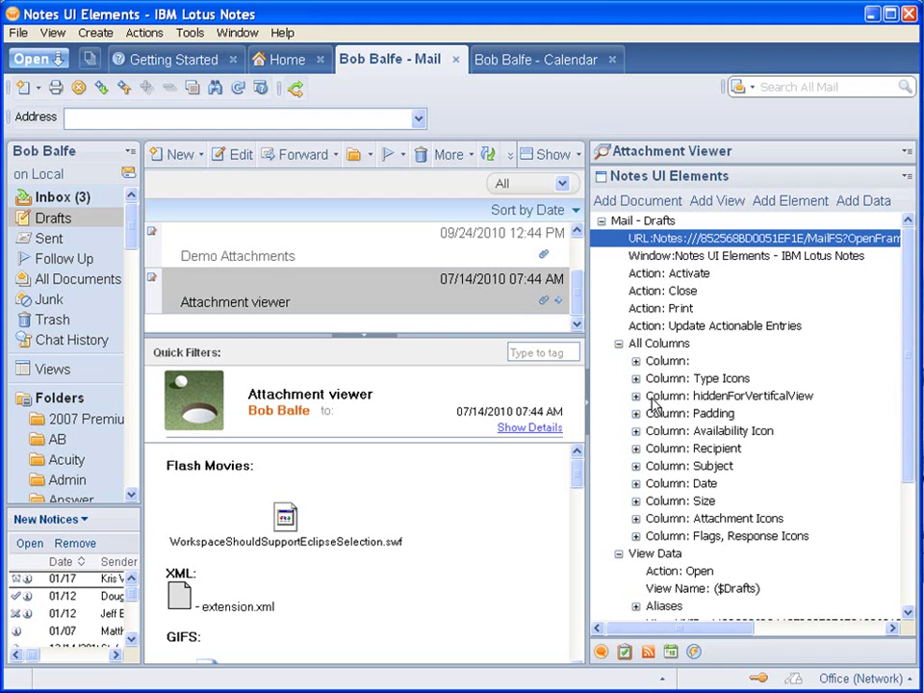
left_click(618, 345)
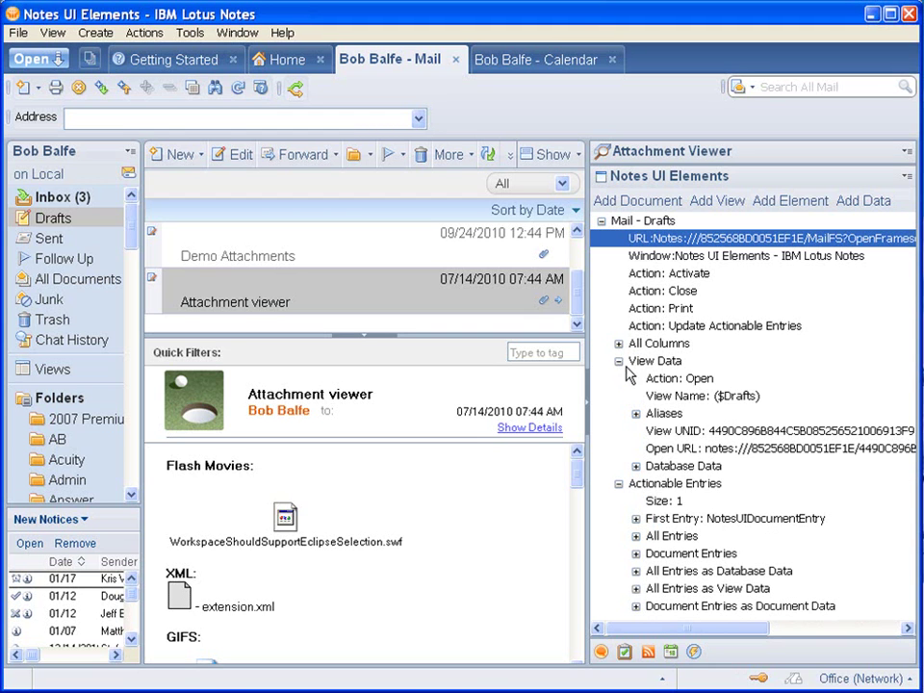
left_click(709, 448)
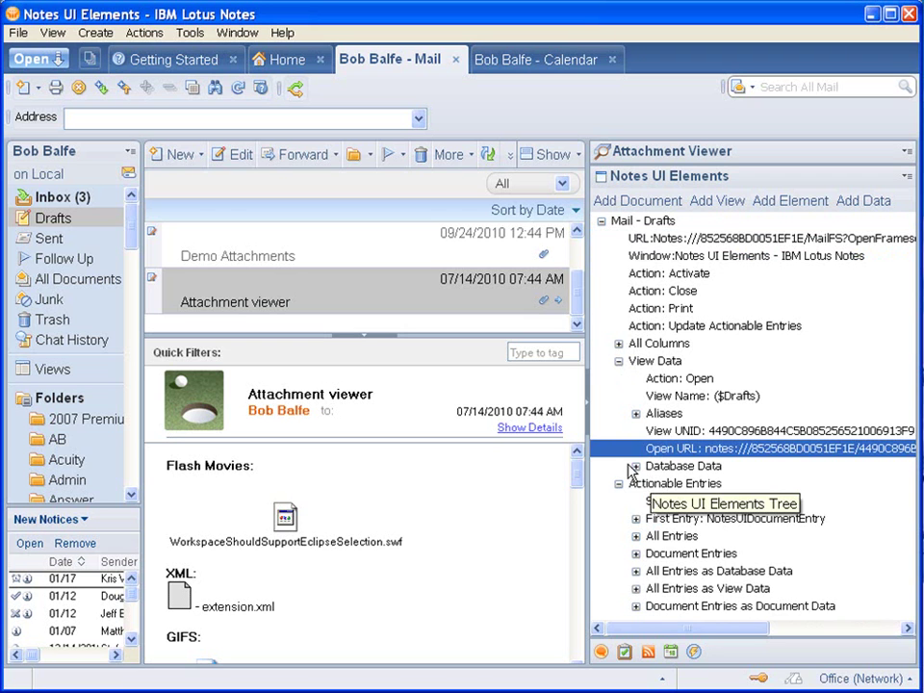
left_click(636, 467)
left_click(636, 467)
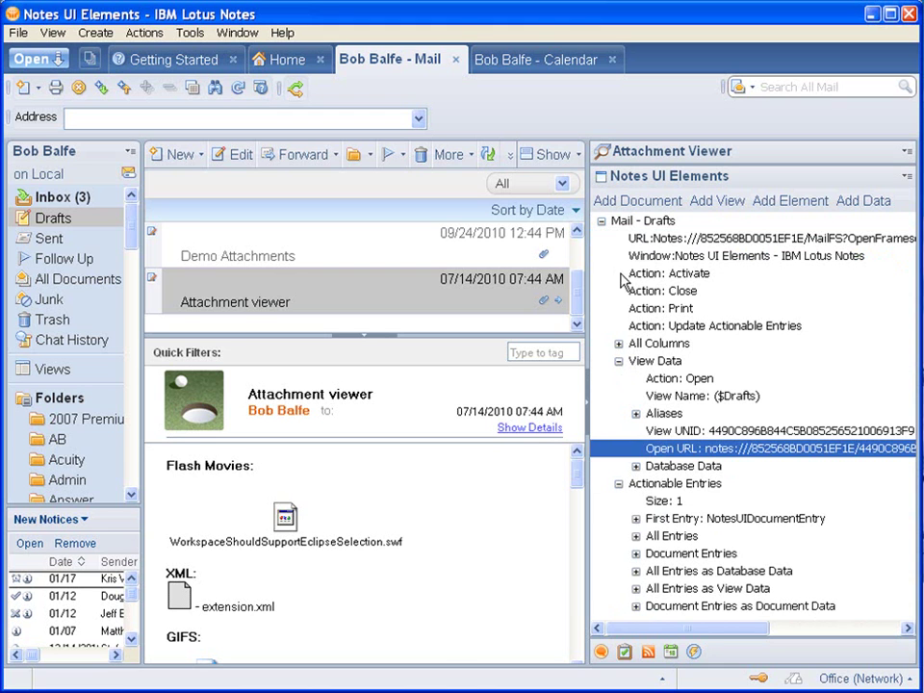
Replace the Mail - Drafts element with the previewed Attachment viewer document and look through its properties and fields.
right_click(642, 229)
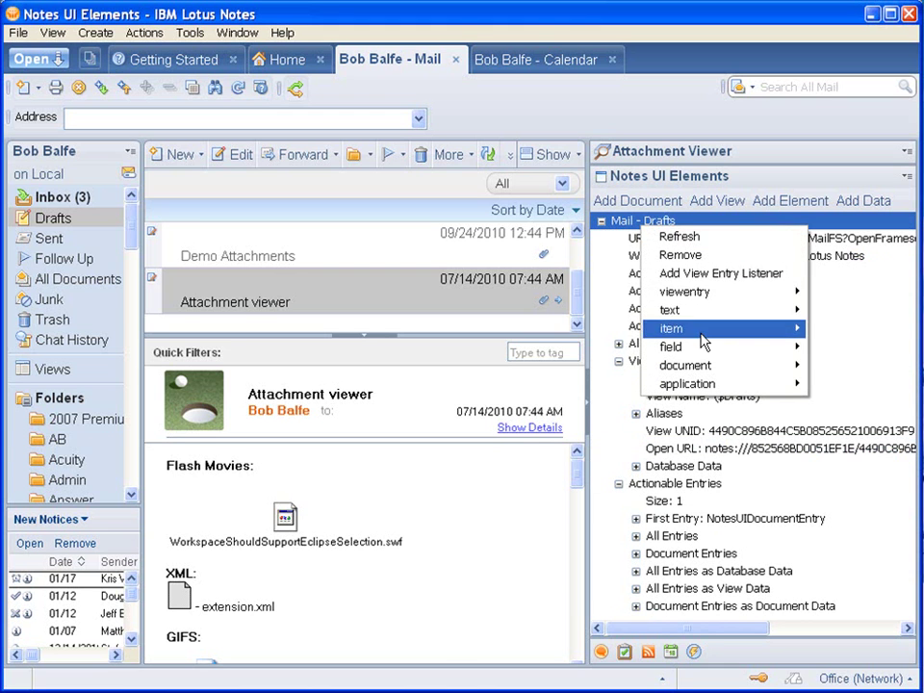
left_click(695, 257)
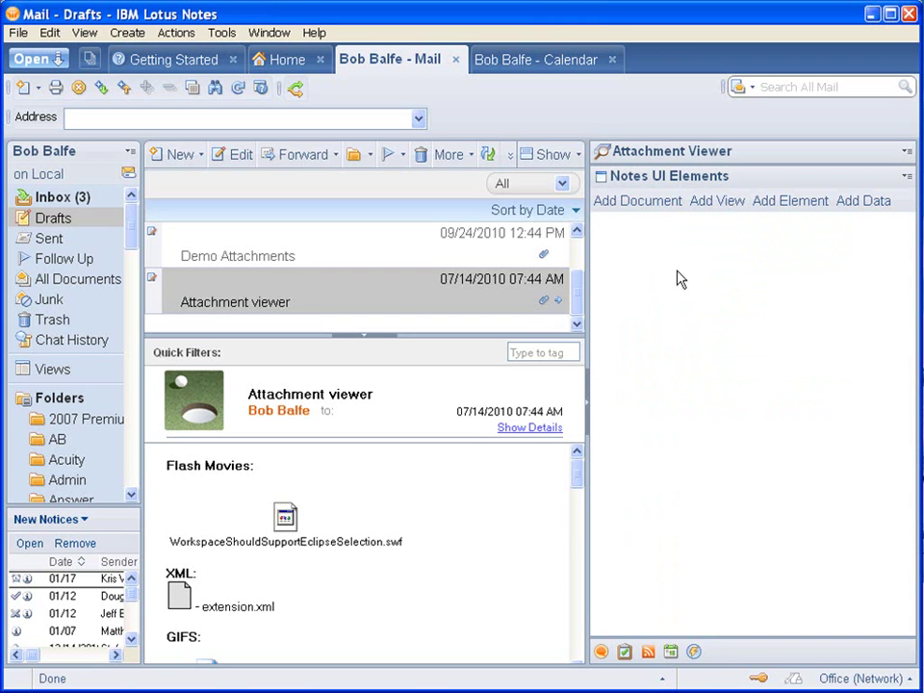
left_click(655, 204)
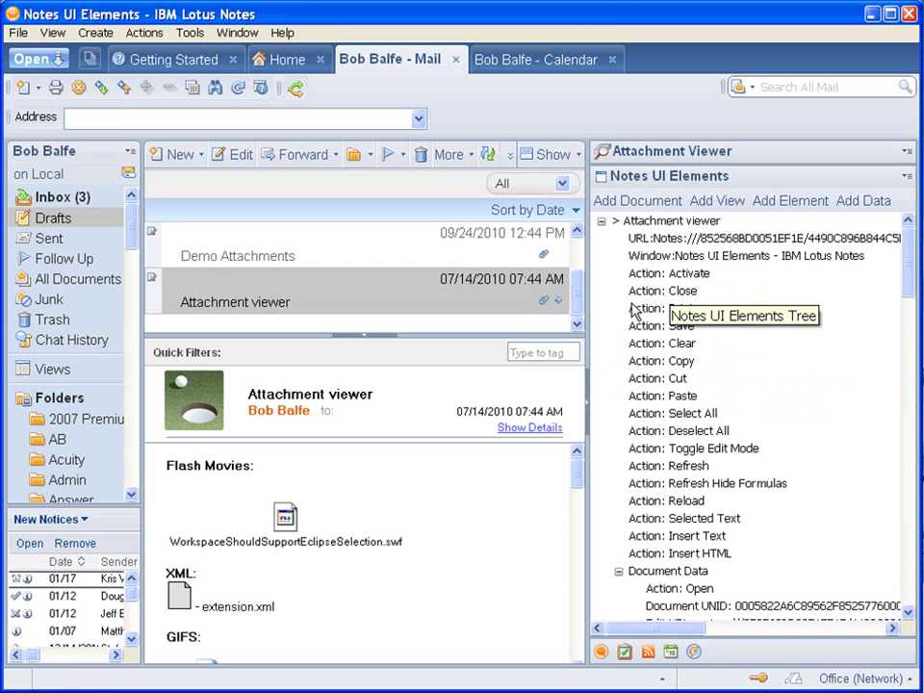
left_click_drag(909, 261, 901, 314)
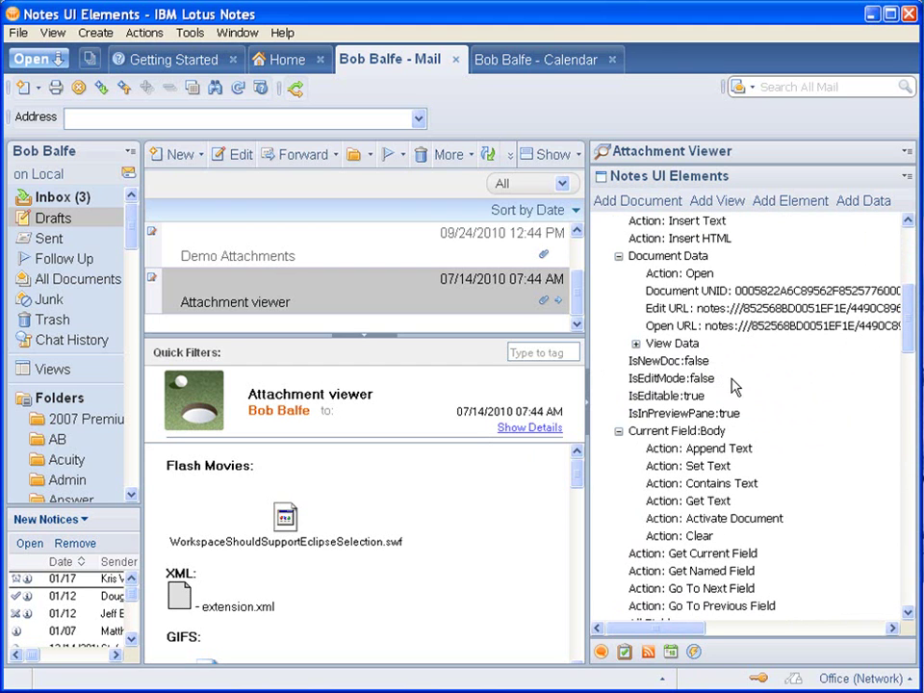
left_click_drag(914, 320, 744, 363)
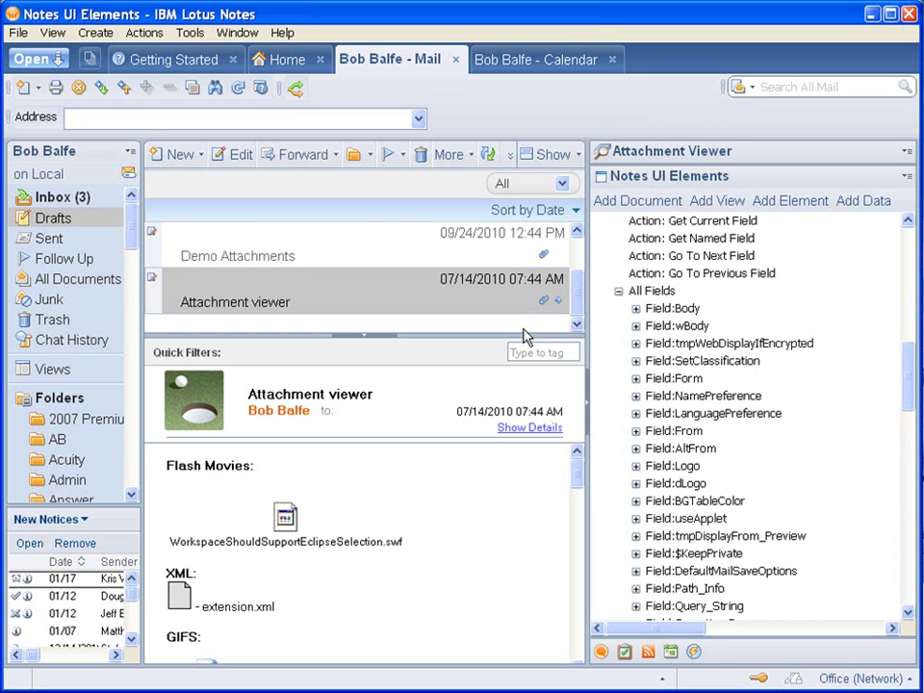
Remove the previewed Attachment viewer document from the Notes UI Elements tree.
scroll(696, 271, "up", 10)
right_click(657, 223)
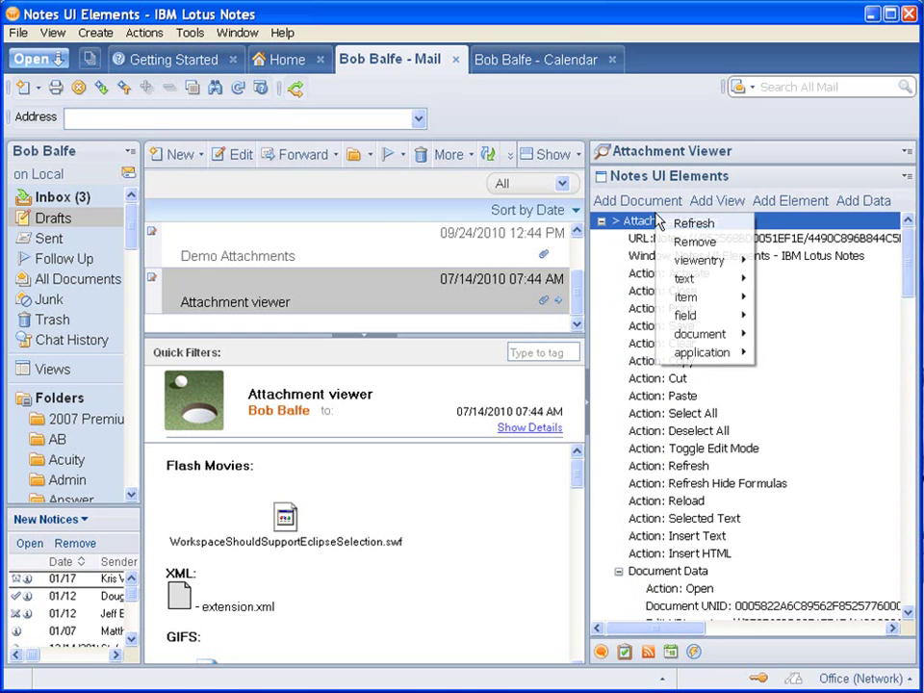
left_click(691, 241)
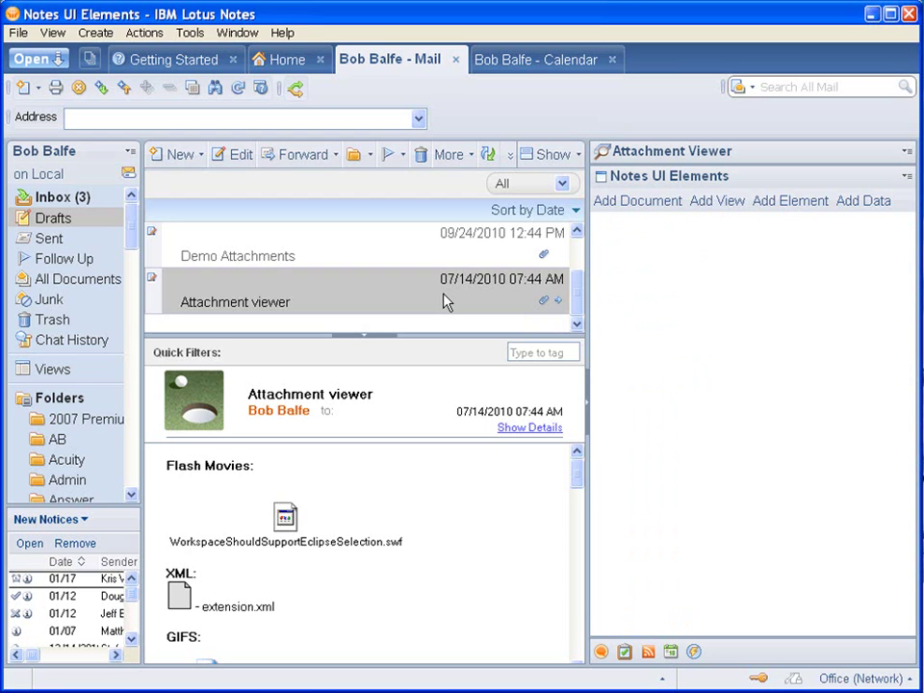
Open the Attachment viewer draft for editing, place the cursor in its subject, and add the document to the elements tree.
double_click(444, 300)
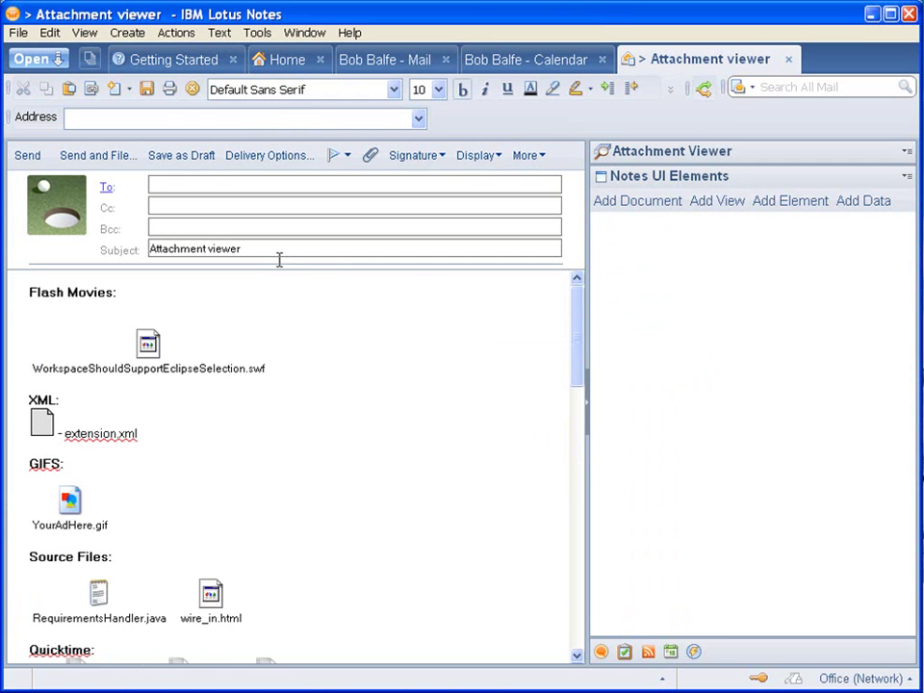
left_click(292, 248)
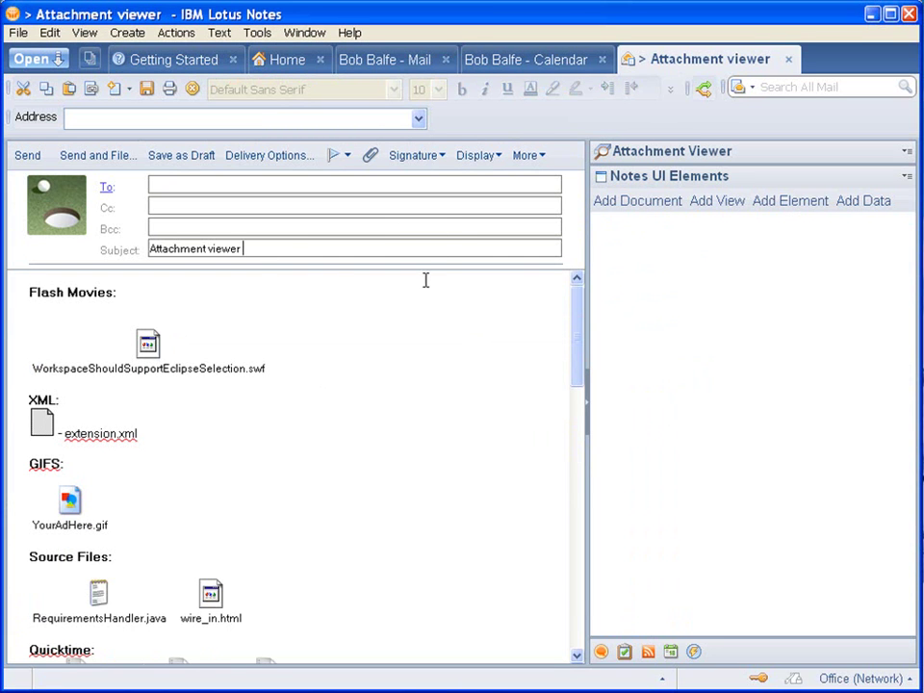
left_click(616, 204)
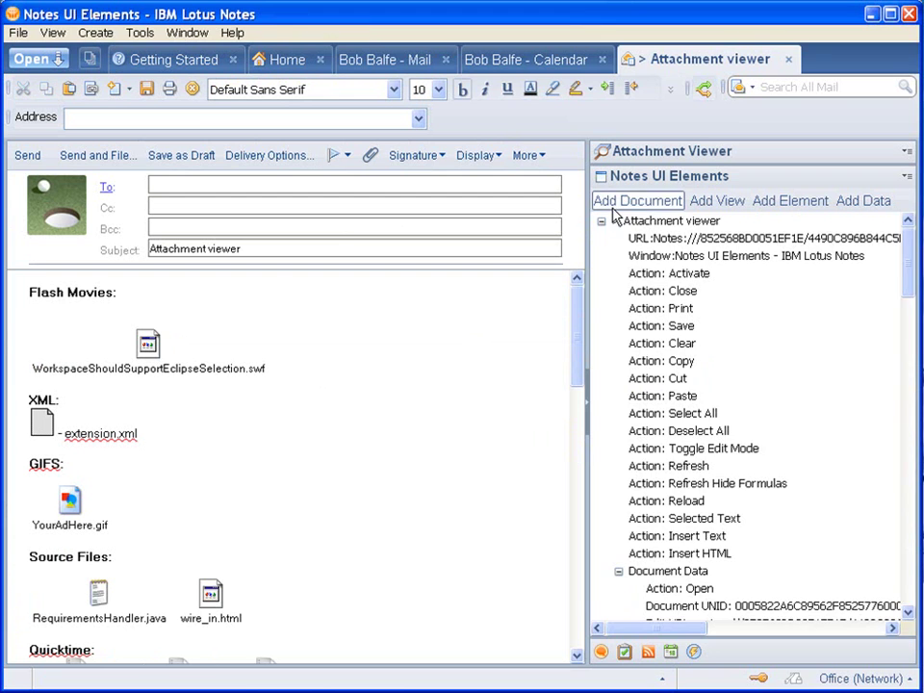
Examine how the tree's Current Field entry follows the focus between the draft's body, To, Cc, Bcc and Subject fields.
scroll(700, 354, "down", 6)
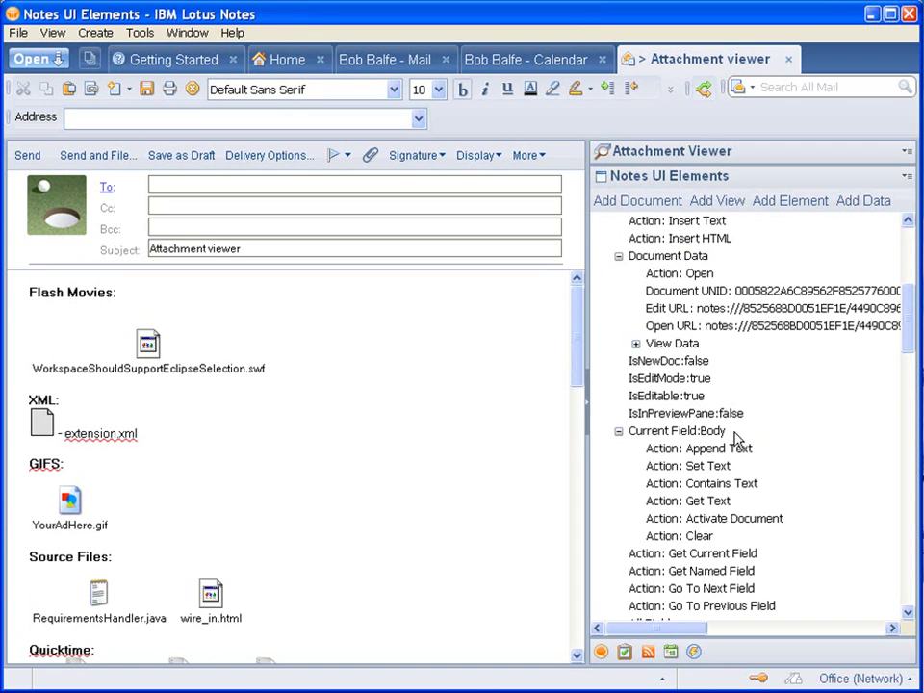
left_click(322, 291)
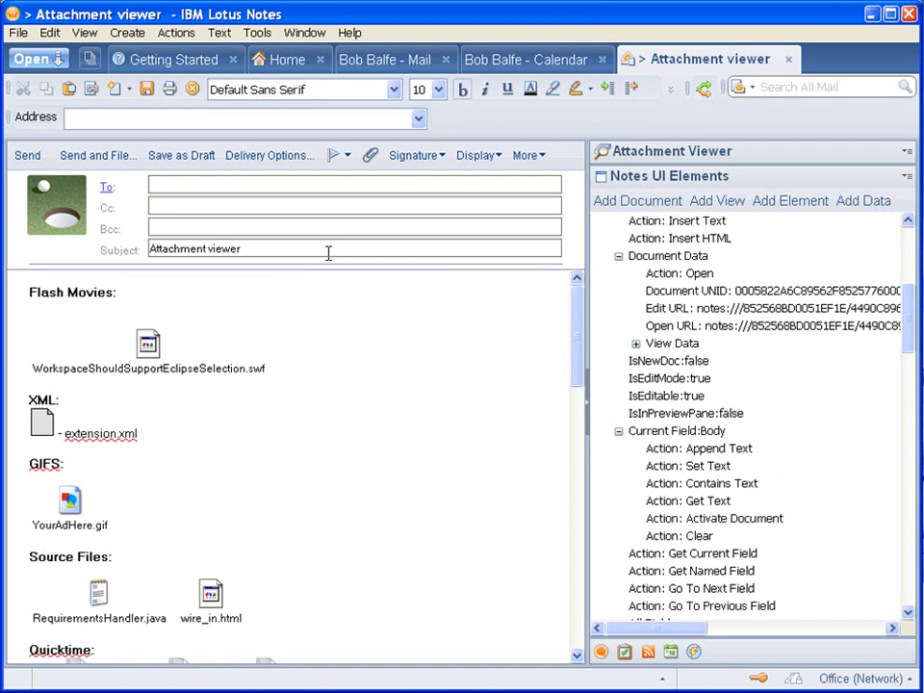
left_click(422, 206)
left_click(421, 186)
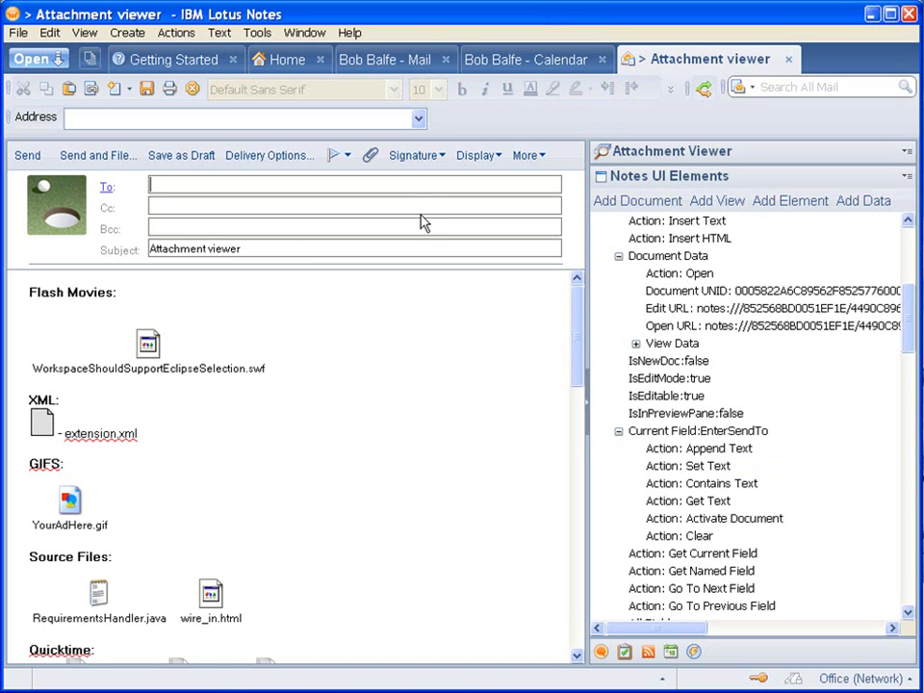
left_click(419, 249)
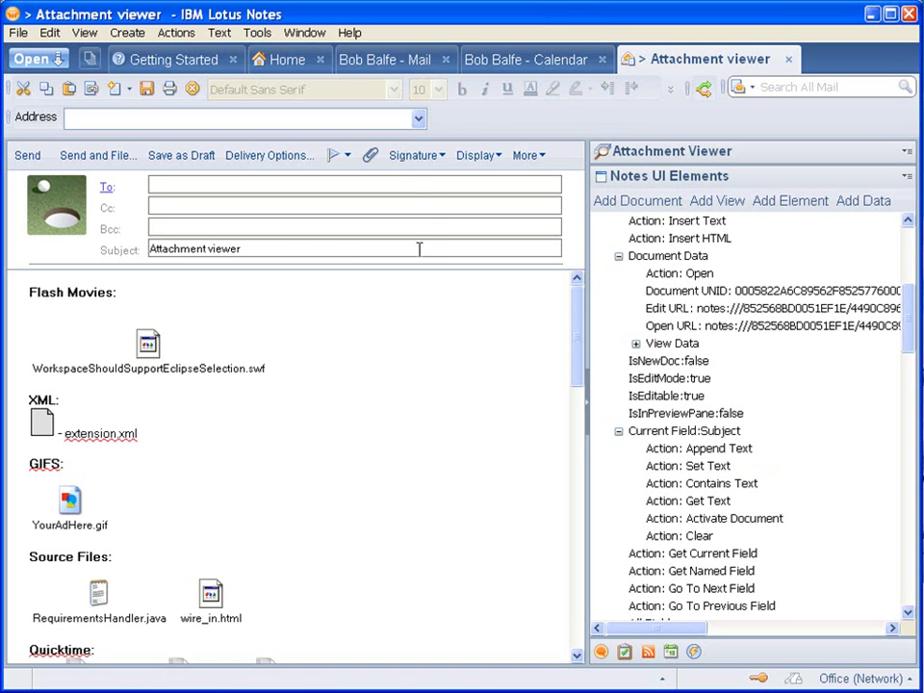
left_click(705, 432)
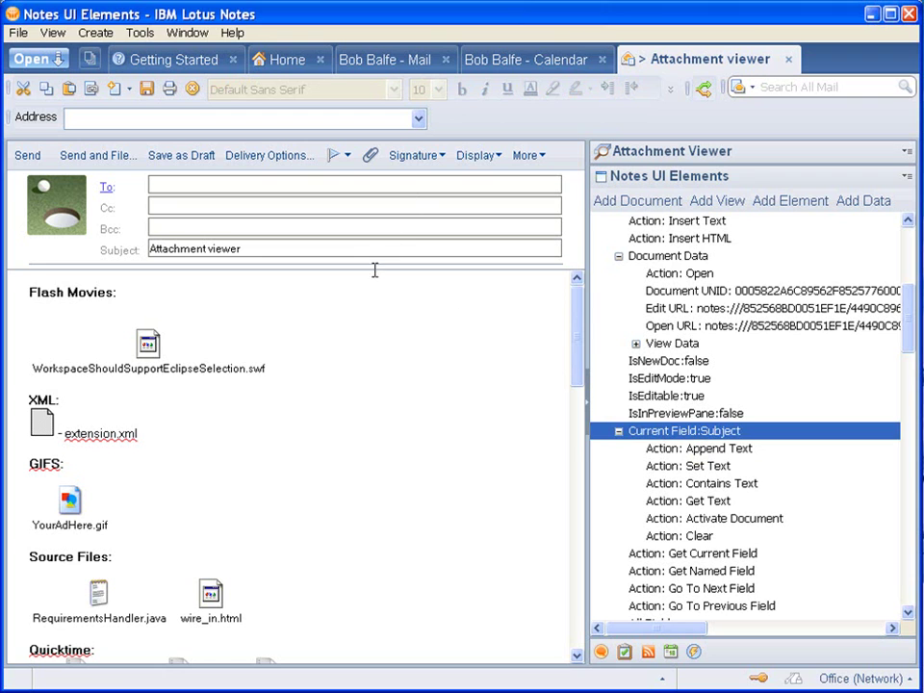
left_click(350, 304)
left_click(350, 252)
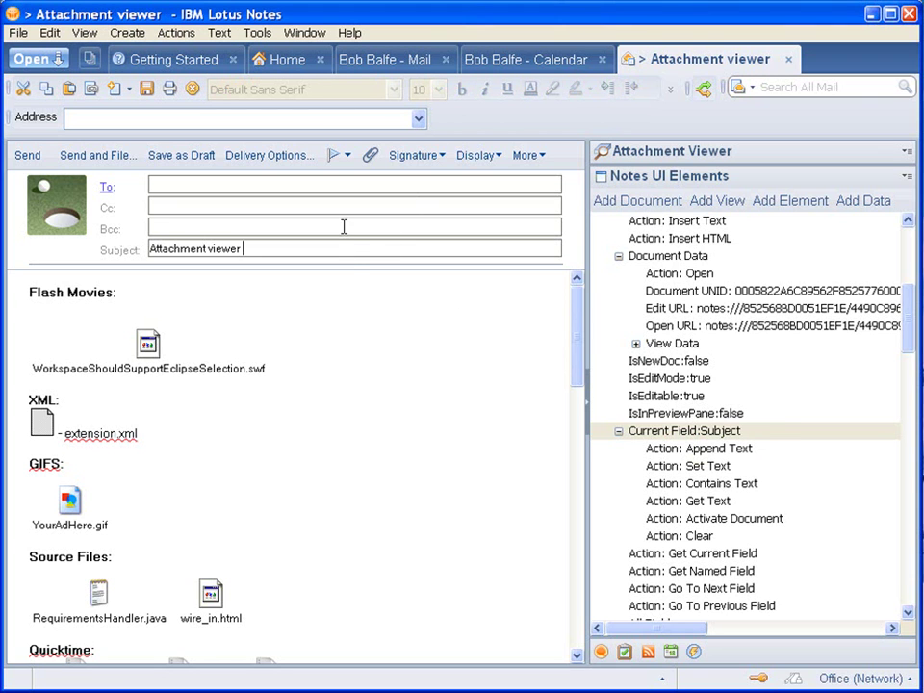
left_click(343, 227)
left_click(337, 206)
left_click(328, 187)
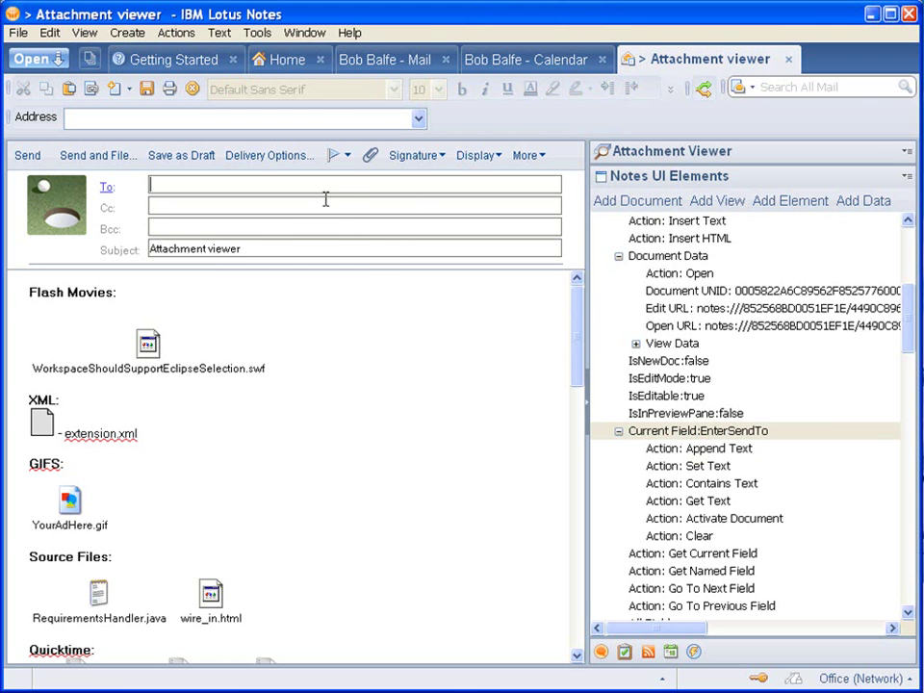
left_click(322, 247)
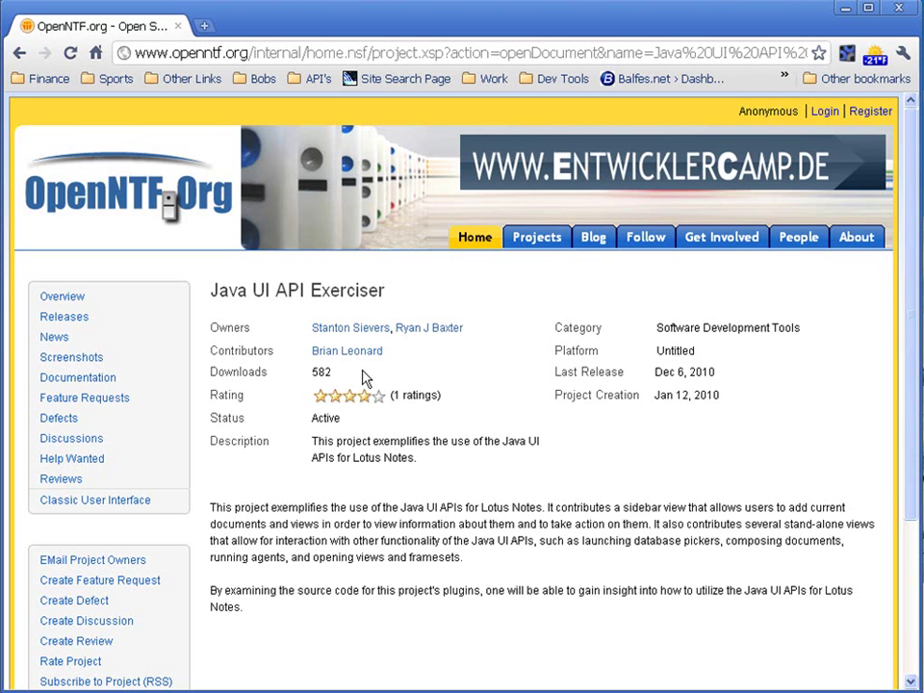
Switch back to Lotus Notes, collapse and re-expand the Attachment viewer element, and review its window entry and actions.
key("alt+Tab")
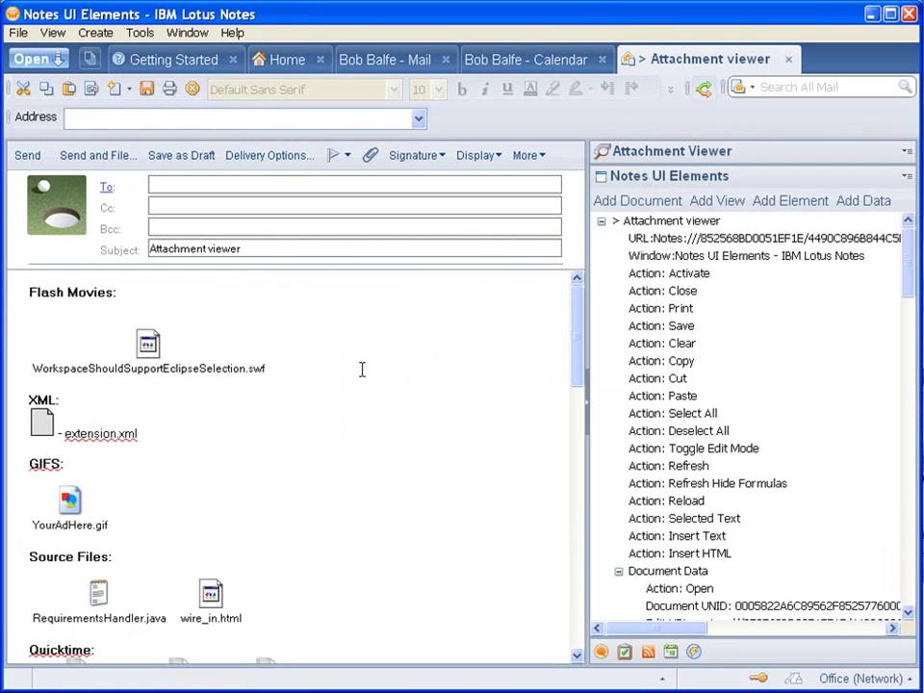
left_click(600, 221)
left_click(600, 221)
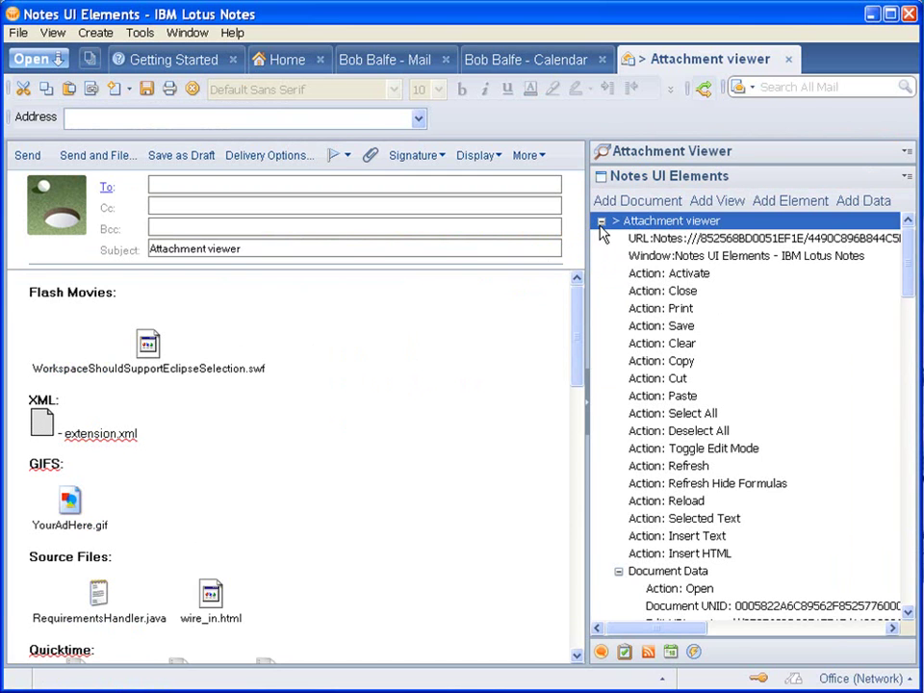
left_click(663, 258)
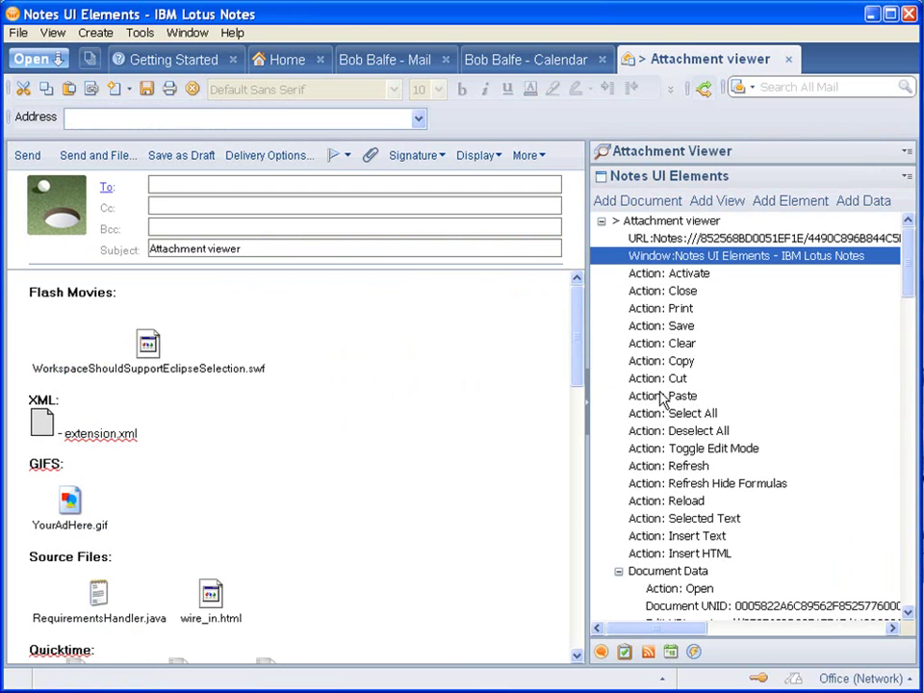